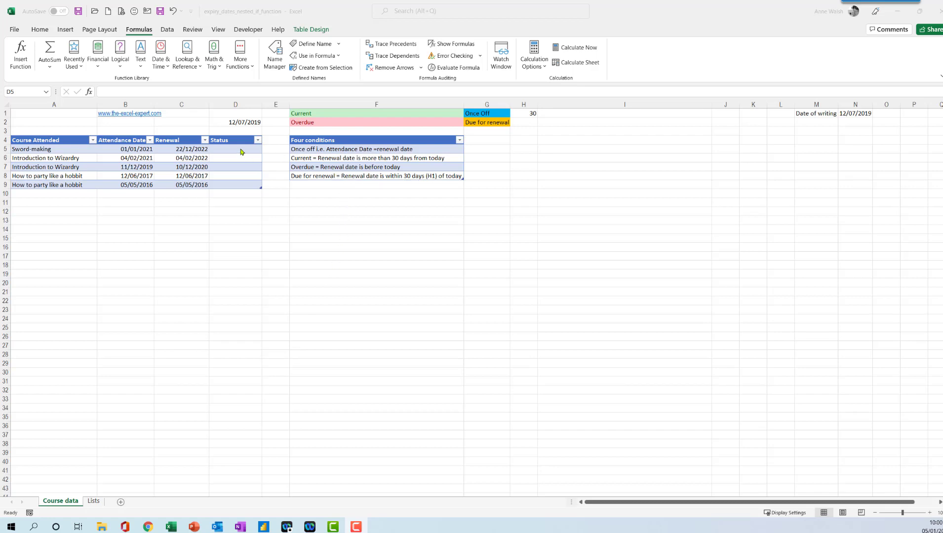
Step: Select D5 and review the Once off, Current, Overdue and Due for renewal condition notes
click(241, 149)
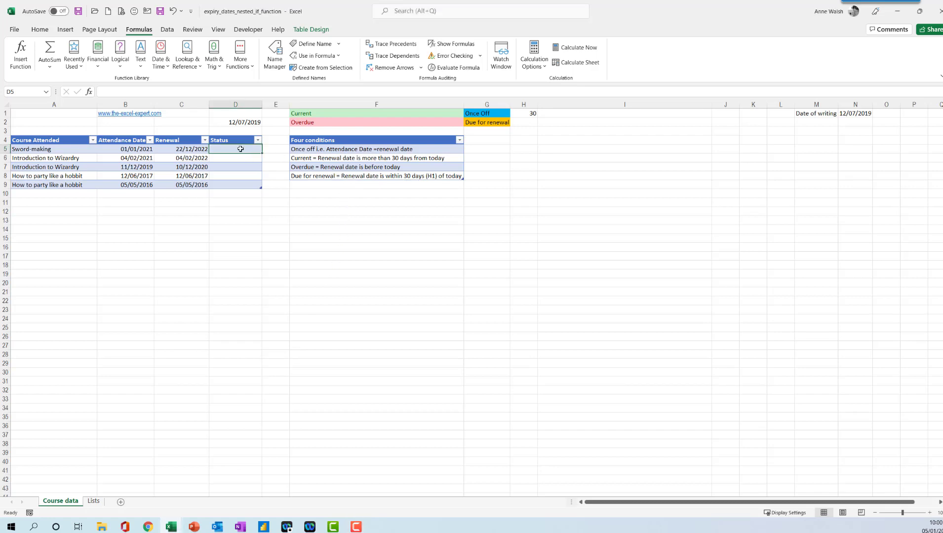
click(323, 150)
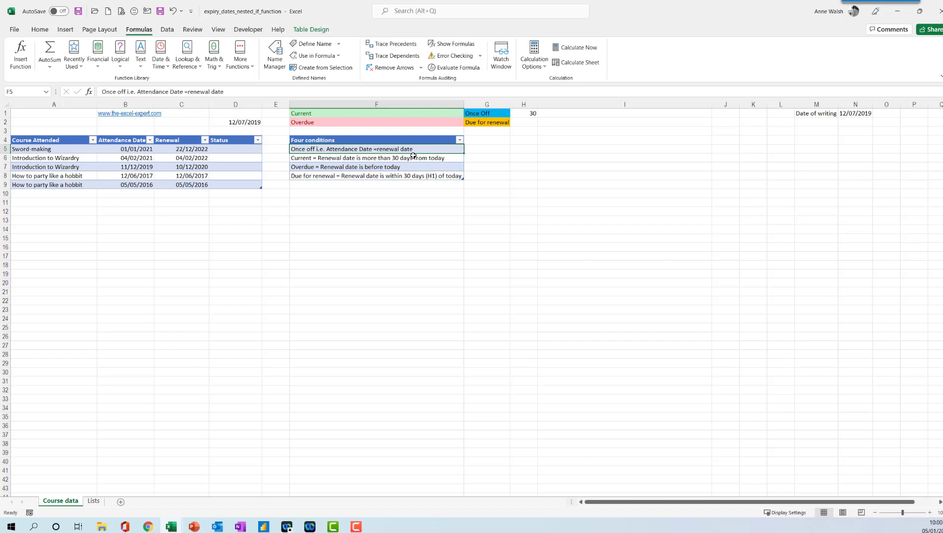
click(388, 161)
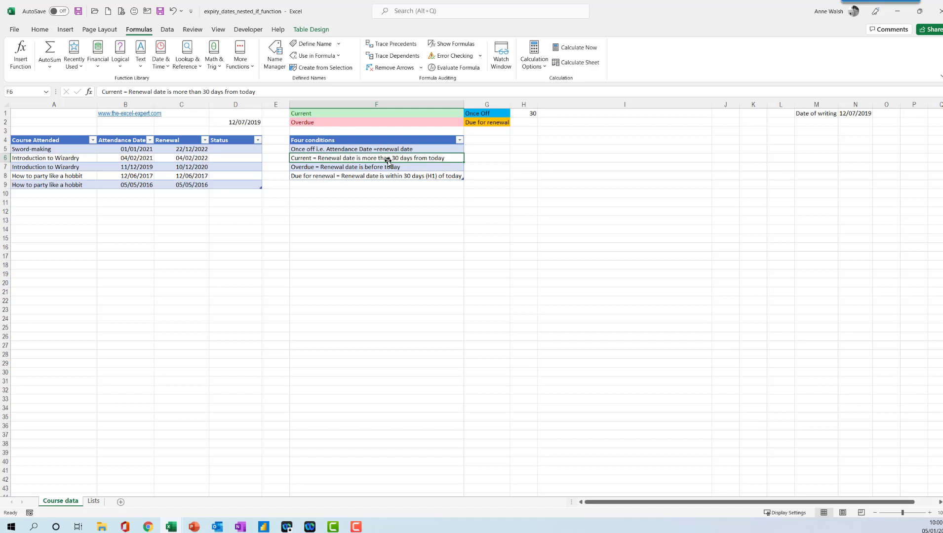
click(384, 168)
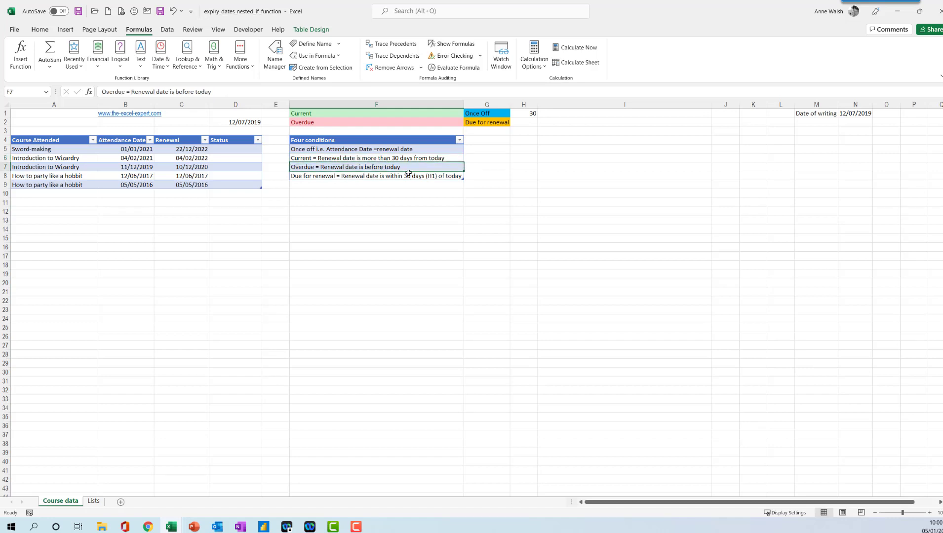
click(396, 175)
Step: Start an IF in D5 testing B5=C5 that returns $G$1 (Once Off) when true
click(236, 149)
click(120, 64)
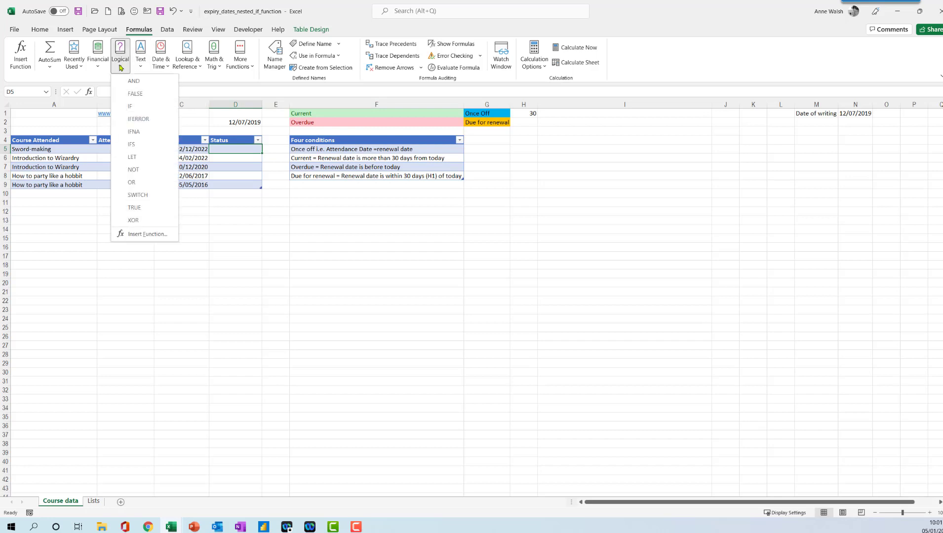
click(130, 107)
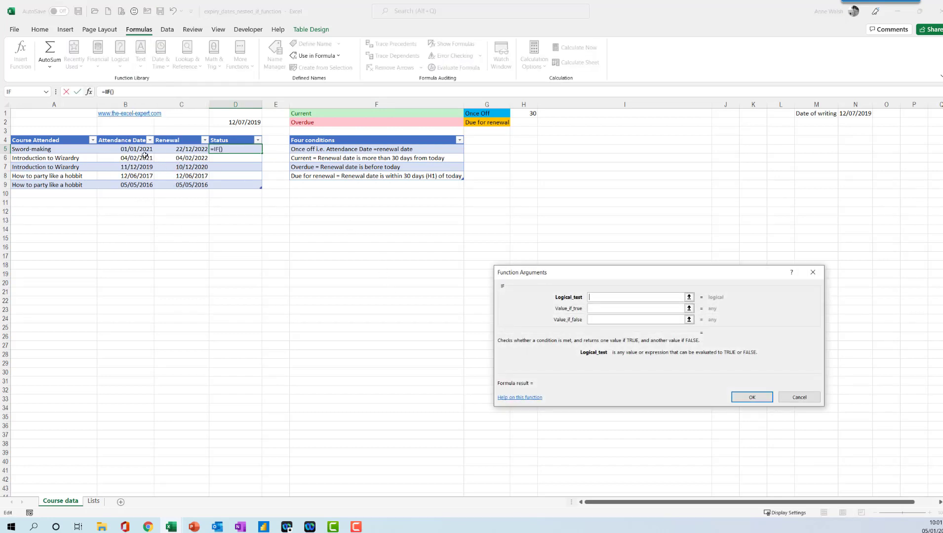
click(144, 153)
text(=)
click(165, 152)
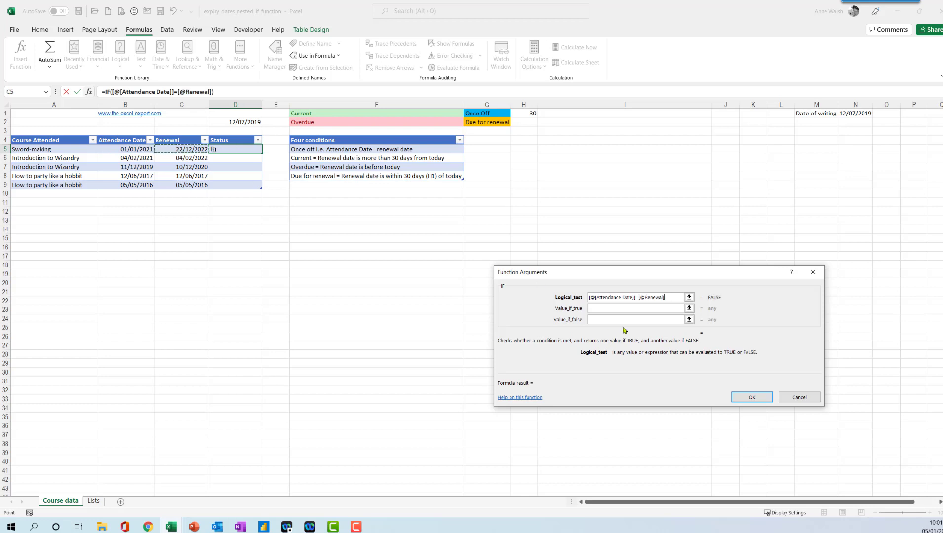
click(618, 309)
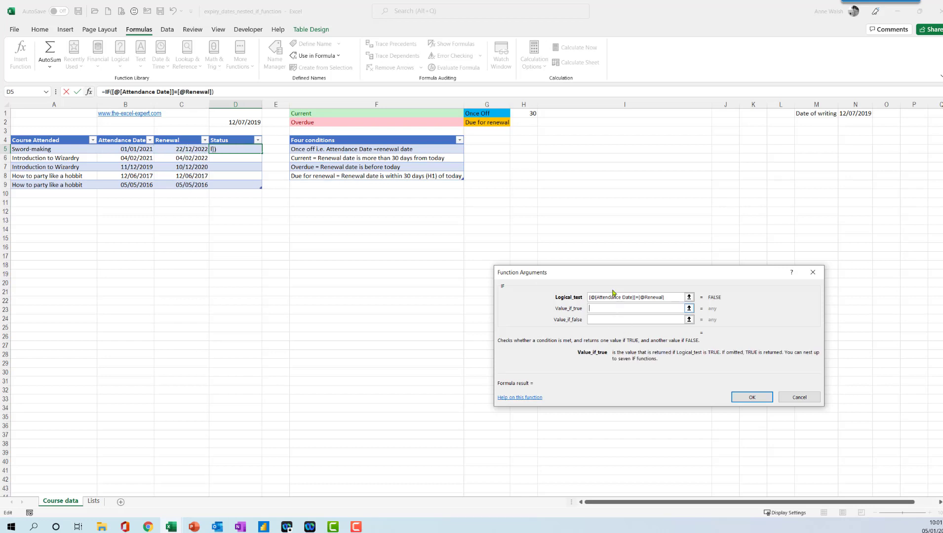
click(494, 116)
key(F4)
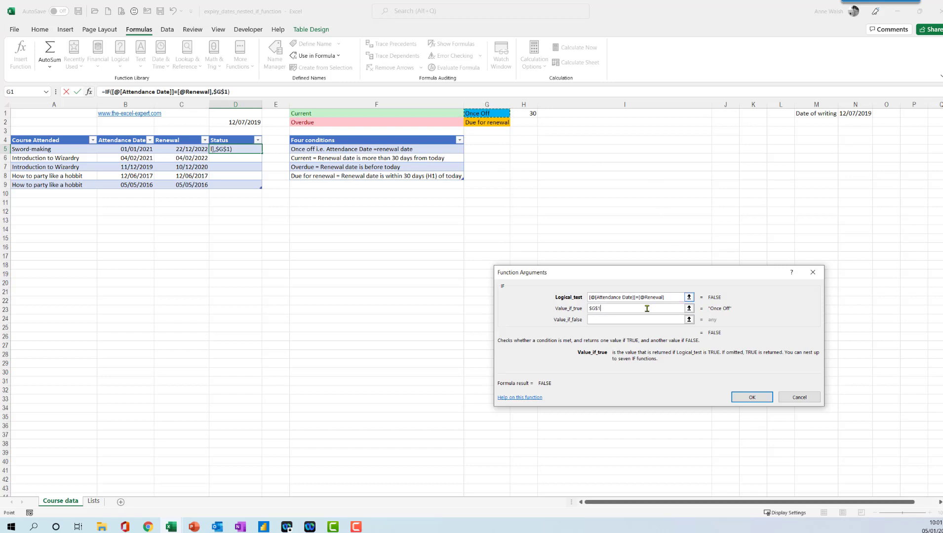
click(607, 321)
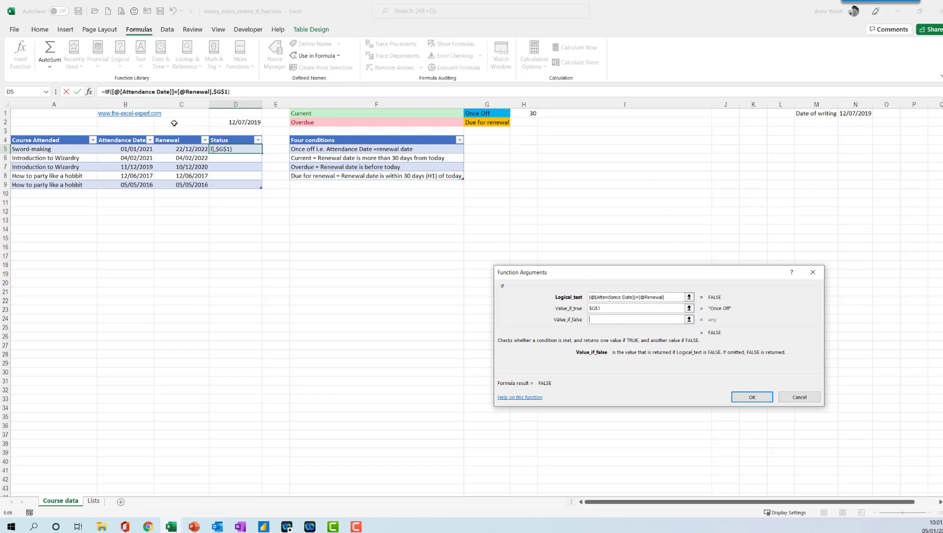
Step: Nest a second IF testing C5<=today() that returns $F$2 (Overdue) when true
click(46, 92)
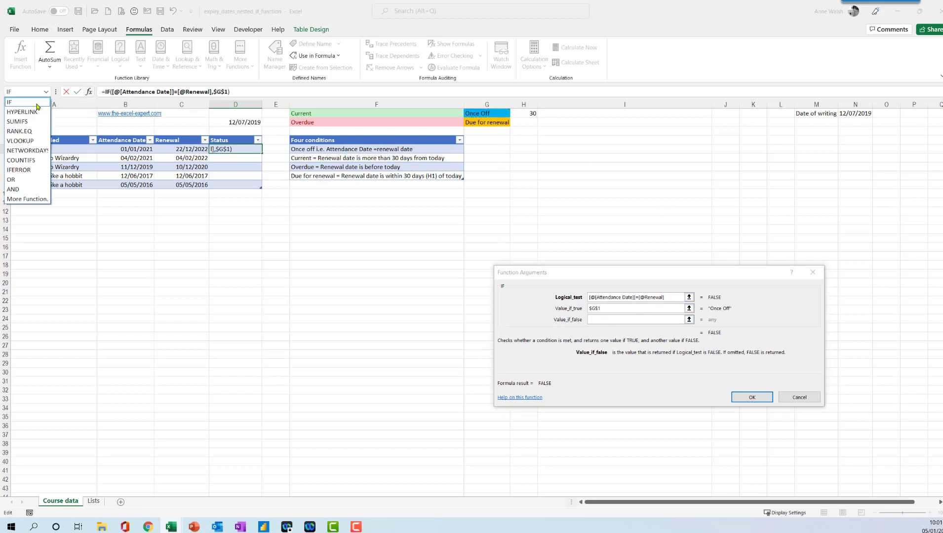
click(19, 102)
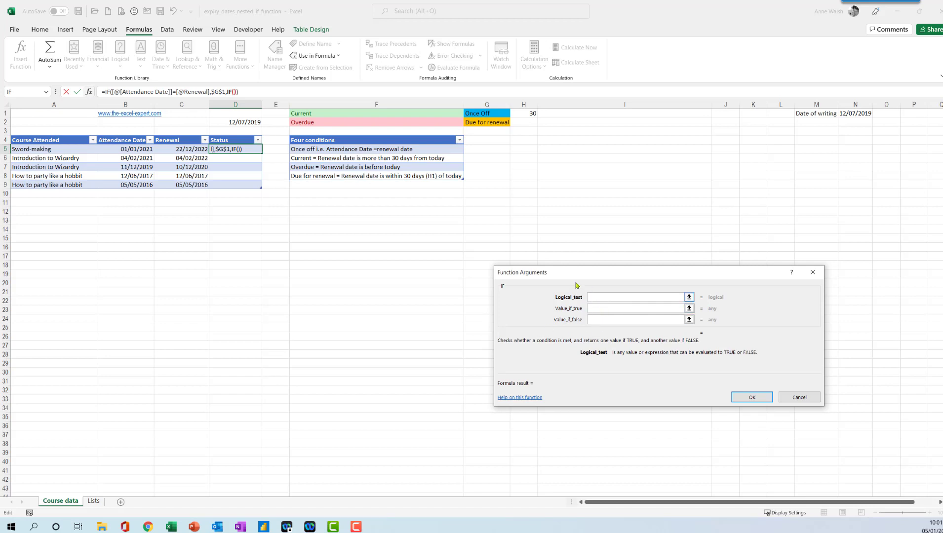
click(193, 149)
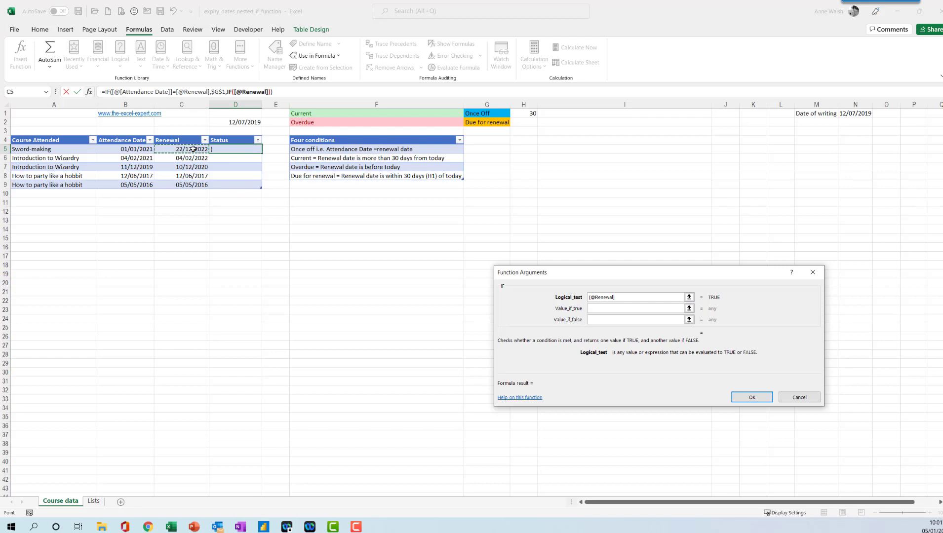
text(<=today())
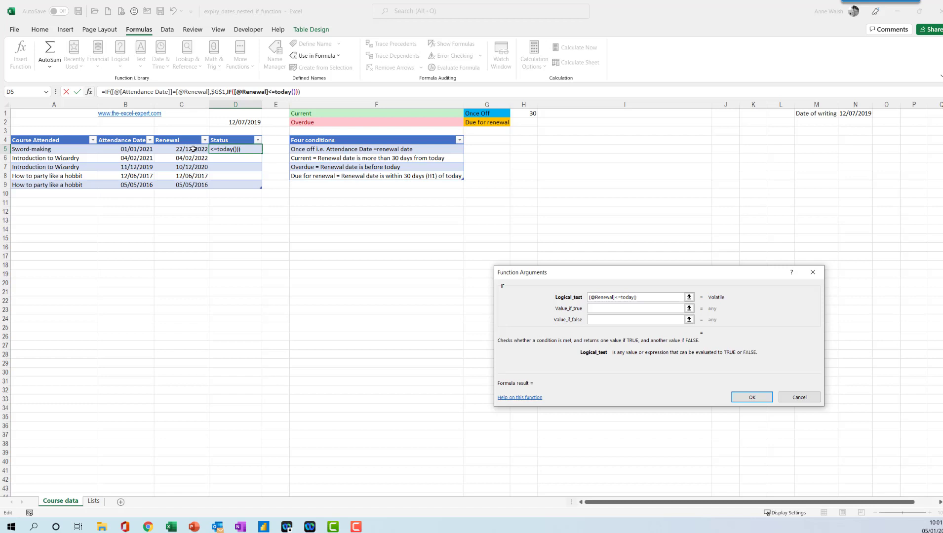
click(613, 310)
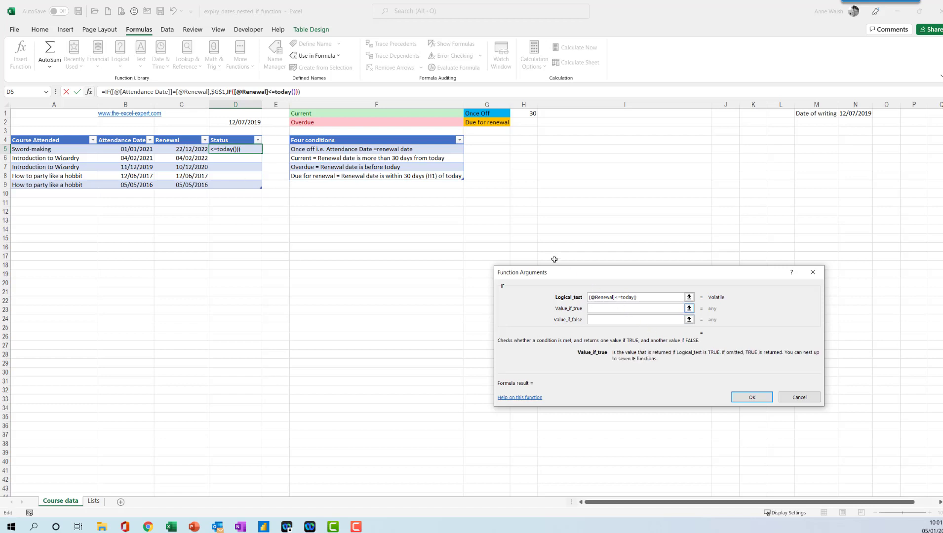
click(398, 122)
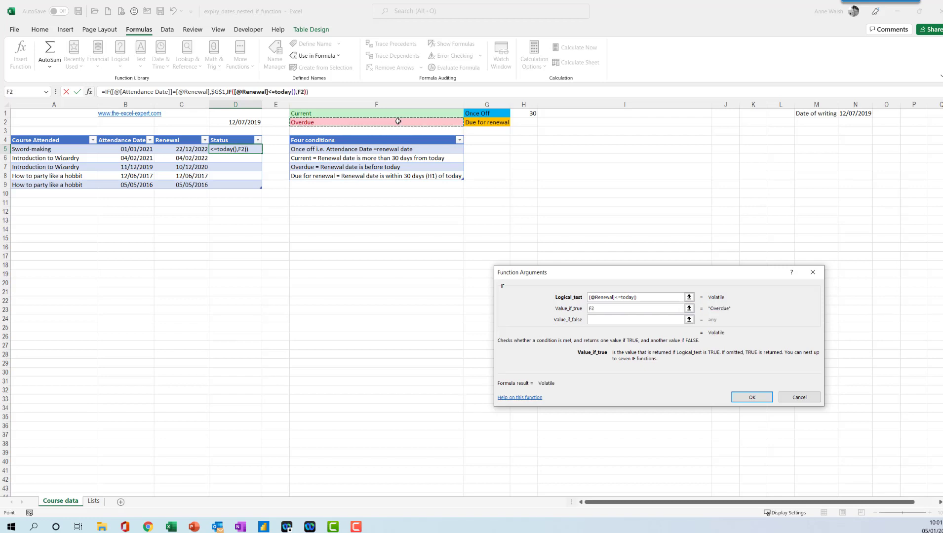
key(F4)
click(605, 320)
click(46, 93)
Step: Nest a third IF: C5<=today()+$H$1 returns $G$2 (Due for renewal), otherwise $F$1 (Current)
click(20, 102)
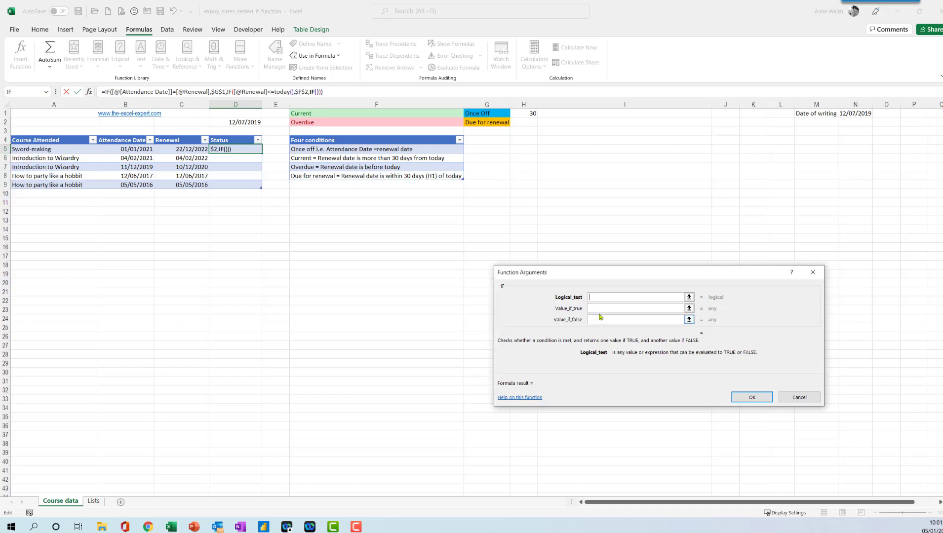
click(184, 150)
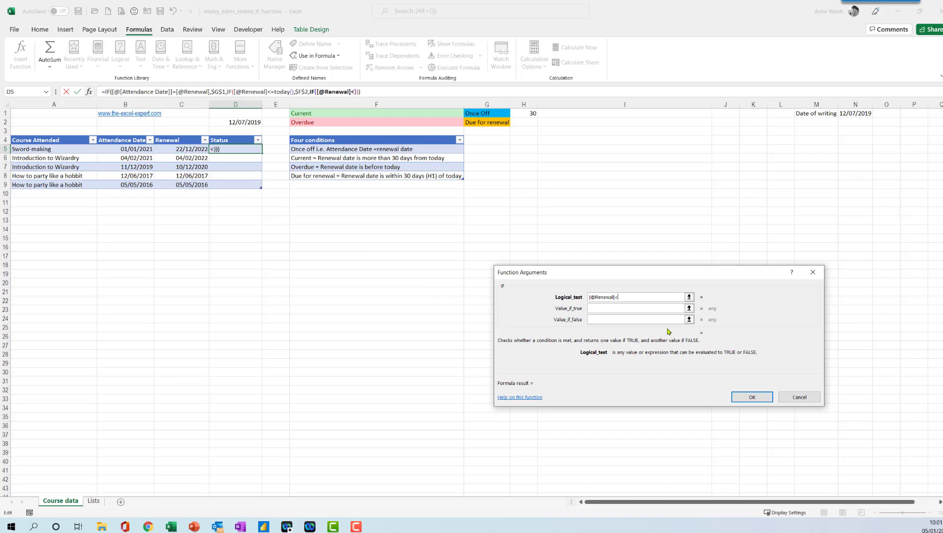
text(<=today())
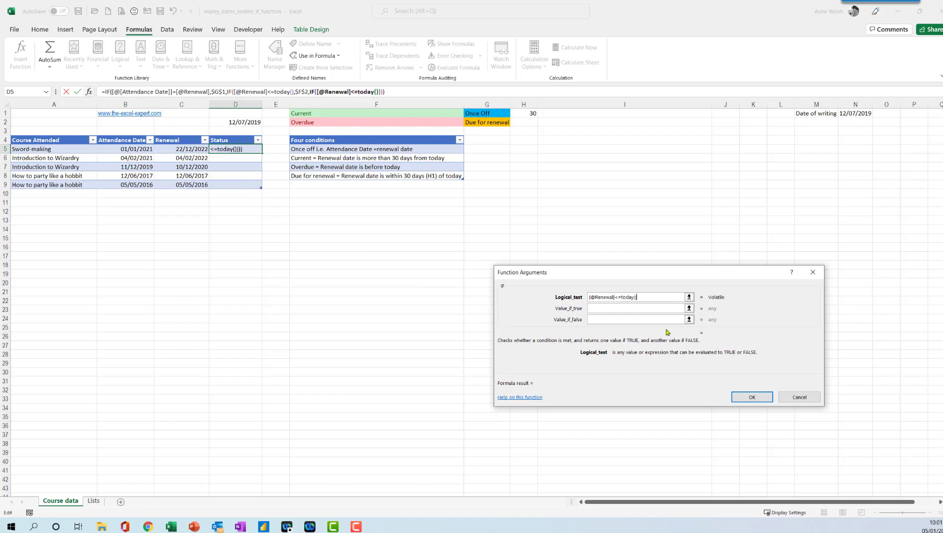
text(+)
click(535, 112)
key(F4)
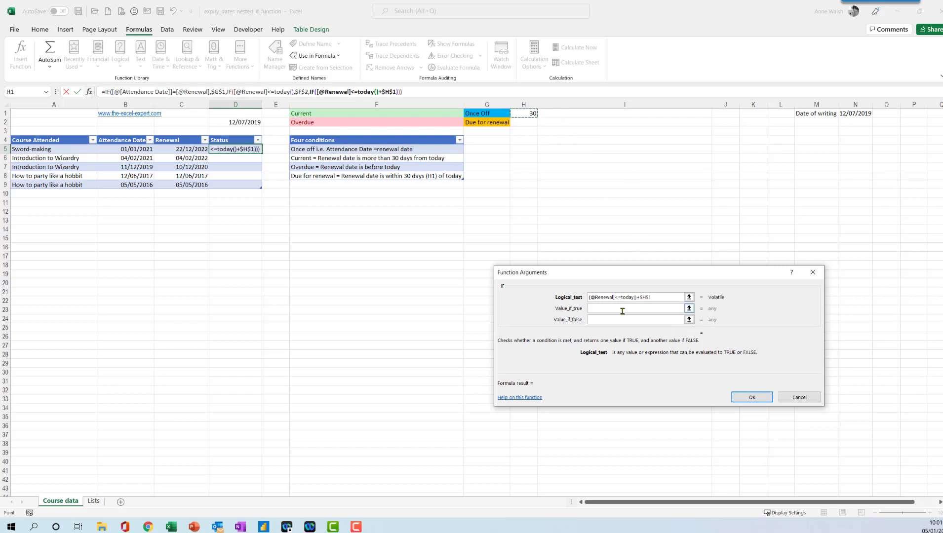
click(620, 309)
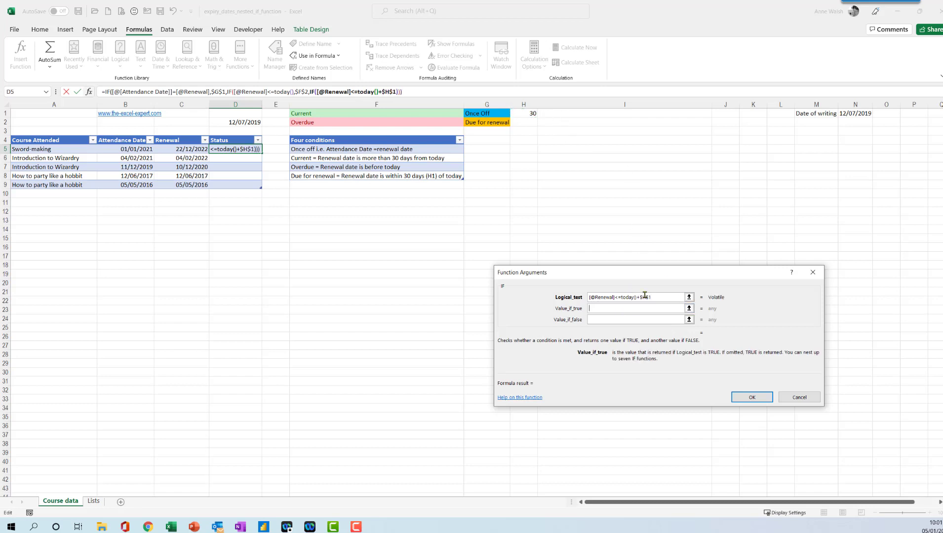
click(480, 123)
key(F4)
key(Tab)
click(339, 113)
key(F4)
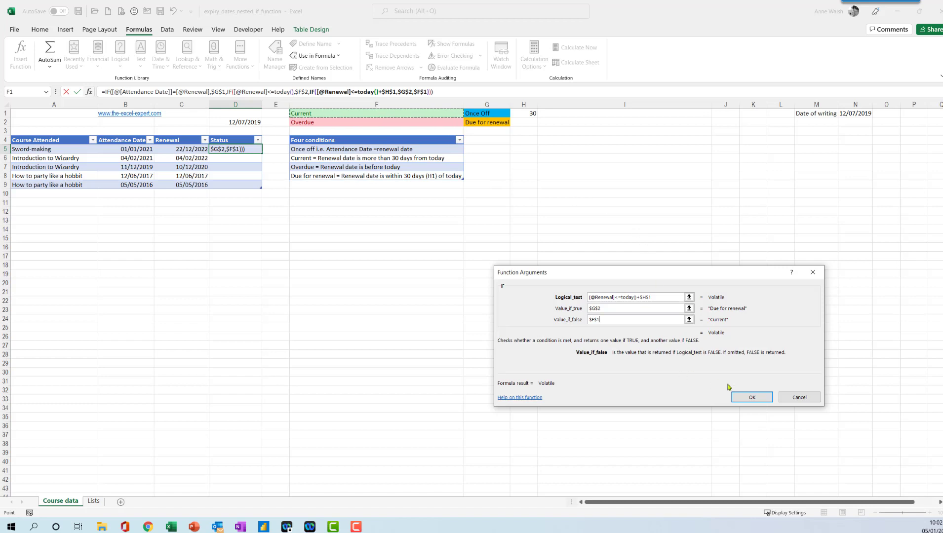
click(756, 399)
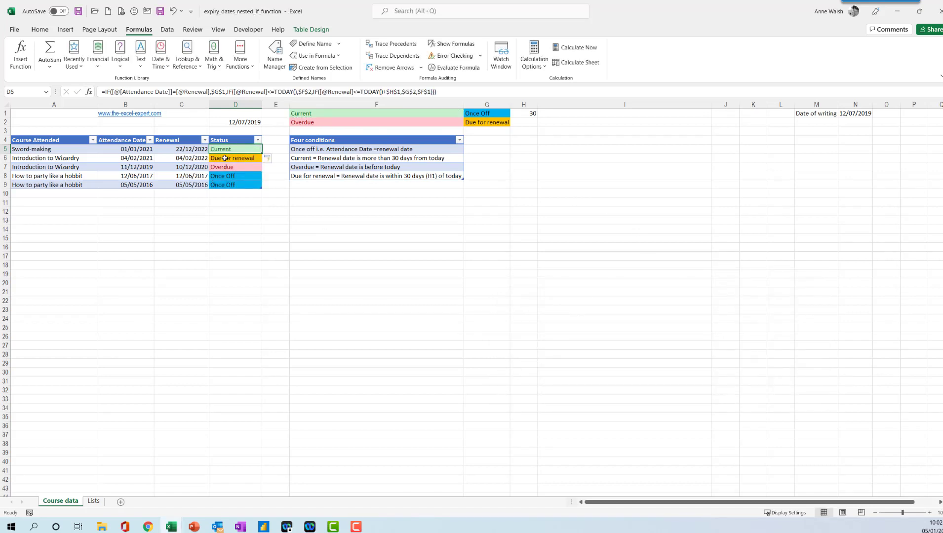
Step: Set the date of writing value to 5/01/2022
click(814, 115)
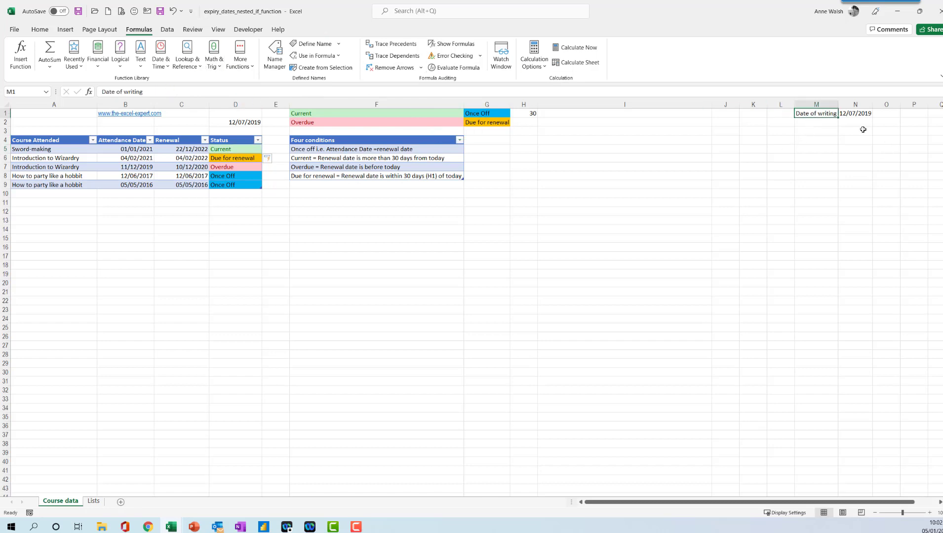
click(861, 114)
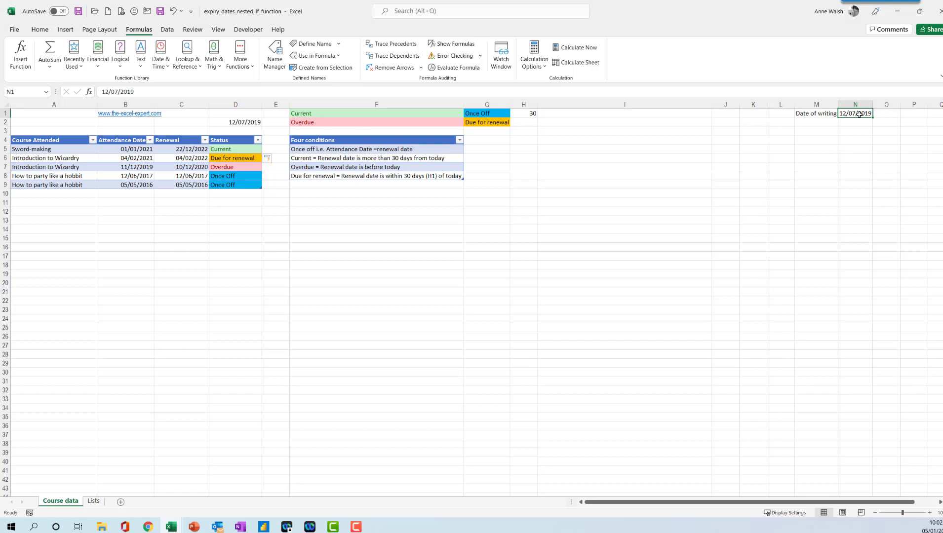
text(5/01/2022)
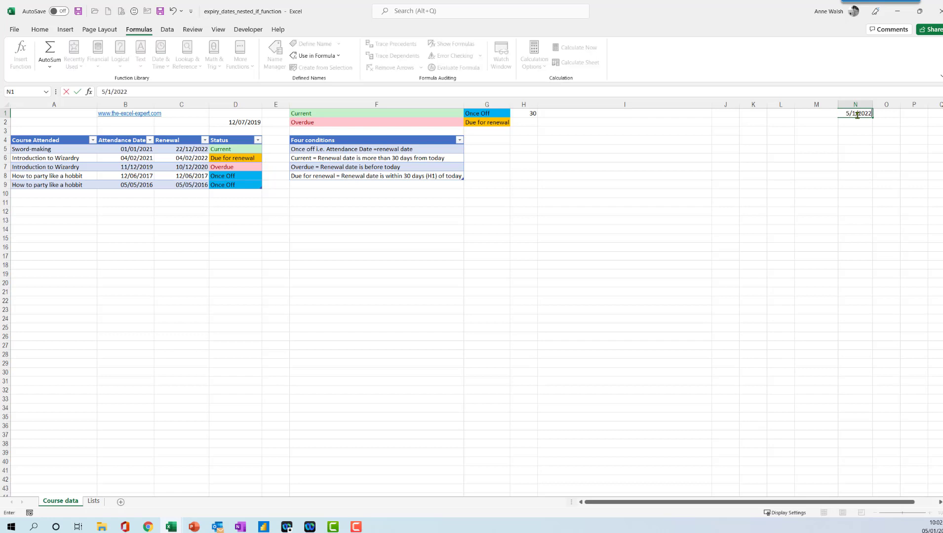
key(Return)
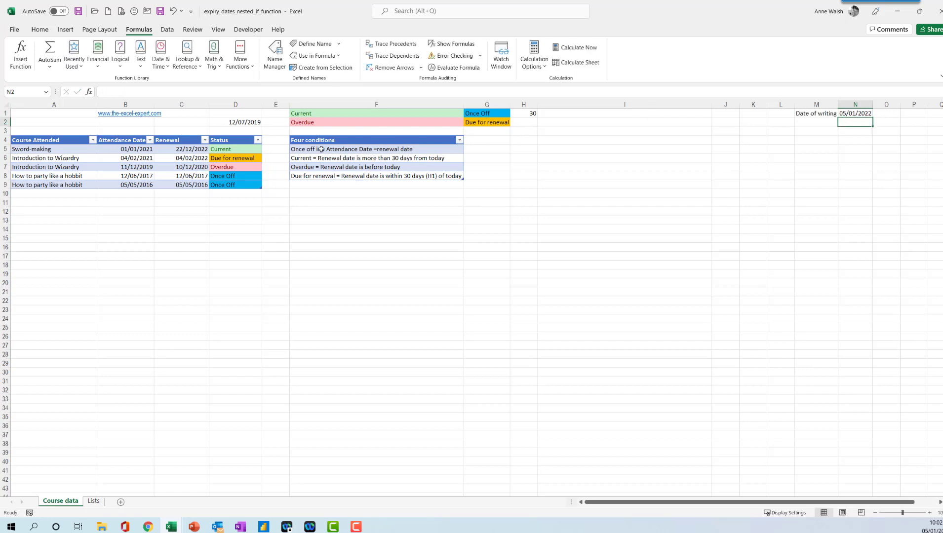
Step: Check the Status results in D5 through D9: Due for renewal, Overdue and Once Off
click(232, 151)
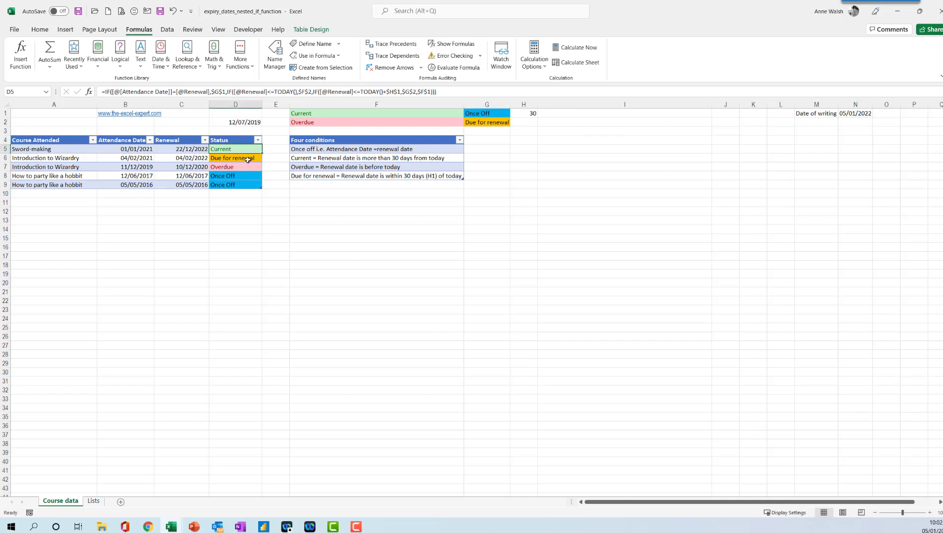
click(248, 159)
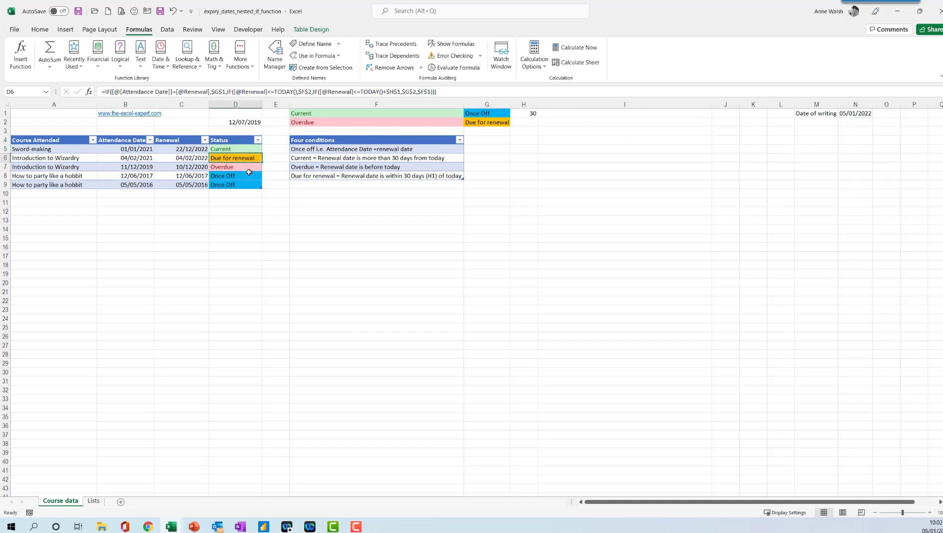
click(243, 169)
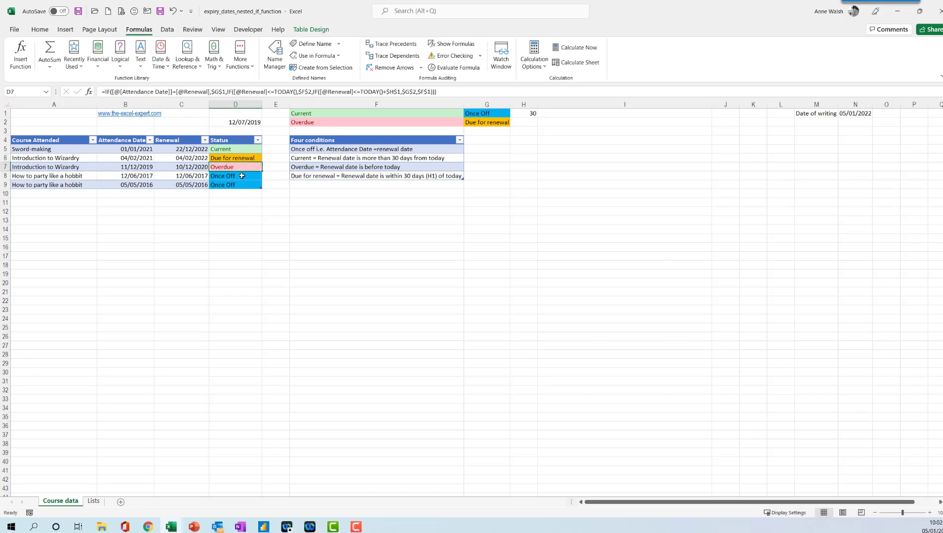
click(242, 176)
click(242, 186)
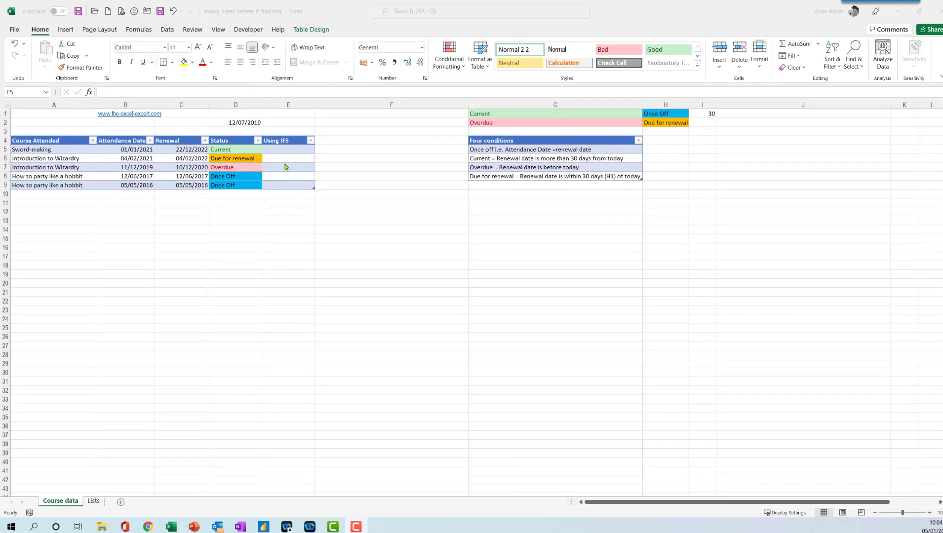
Step: Select E5, the first cell of the new Using IFS column
click(284, 149)
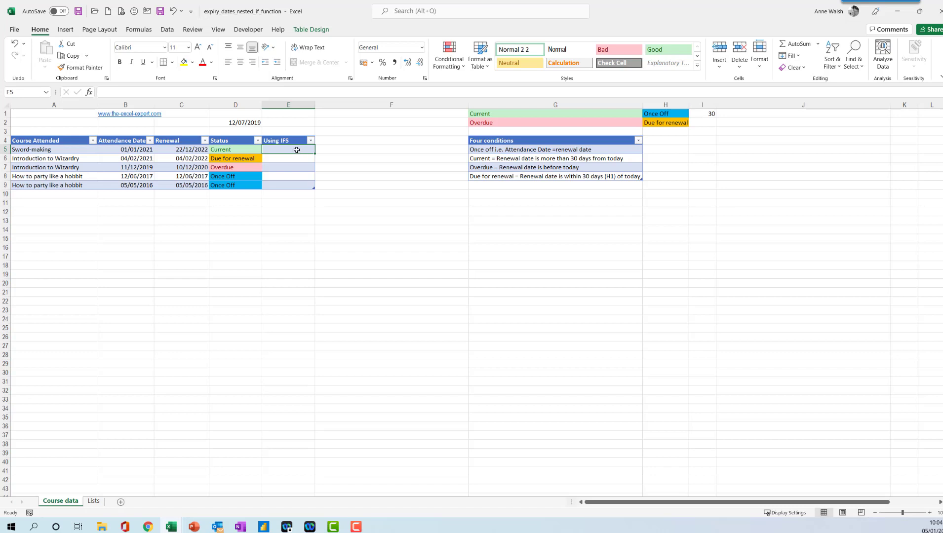
click(140, 30)
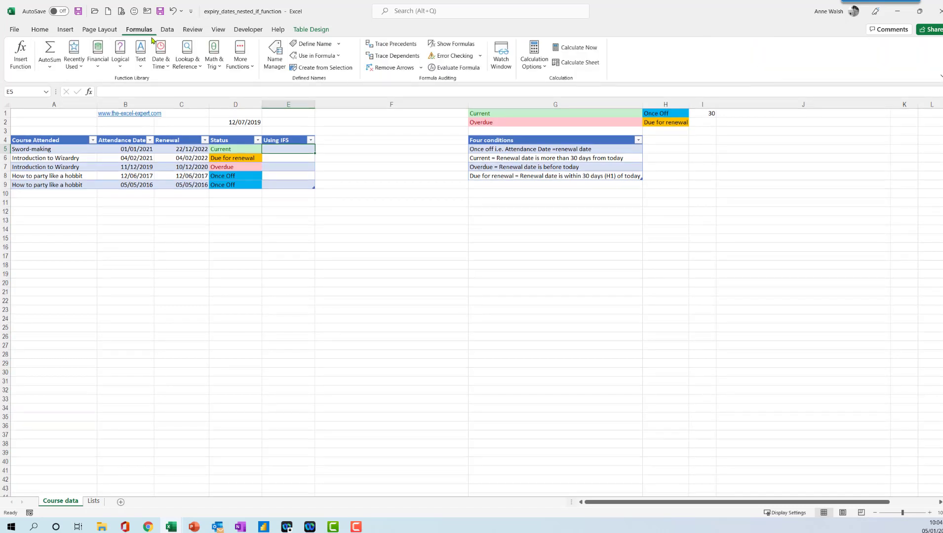
click(120, 55)
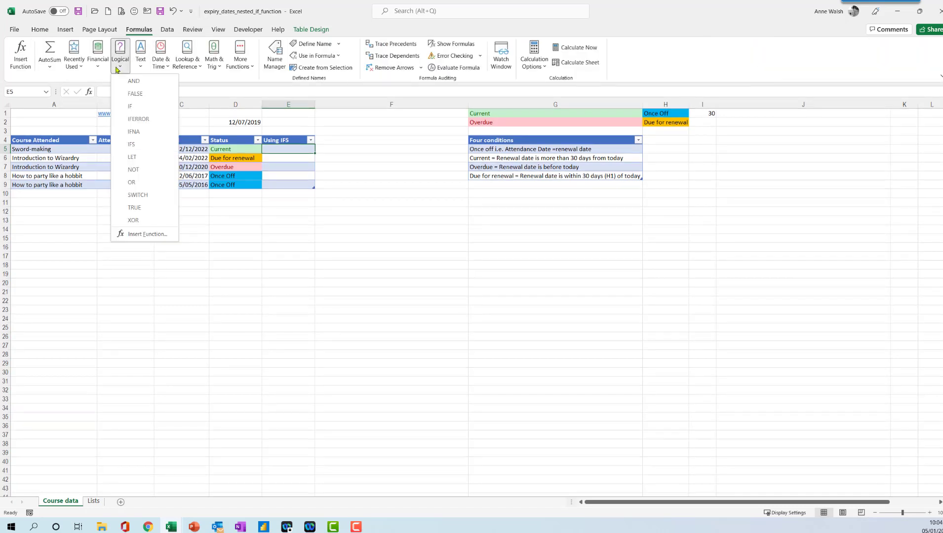
click(140, 145)
drag(601, 262, 448, 272)
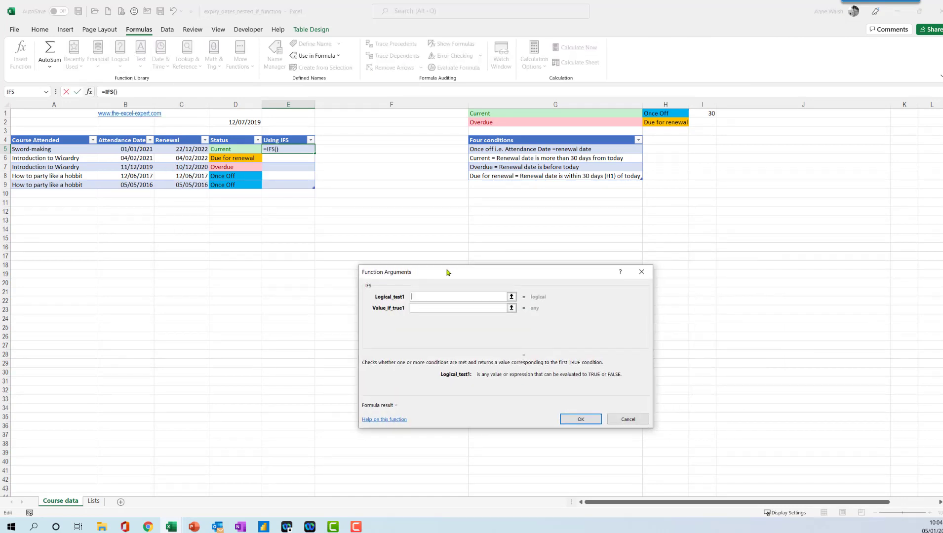
click(125, 149)
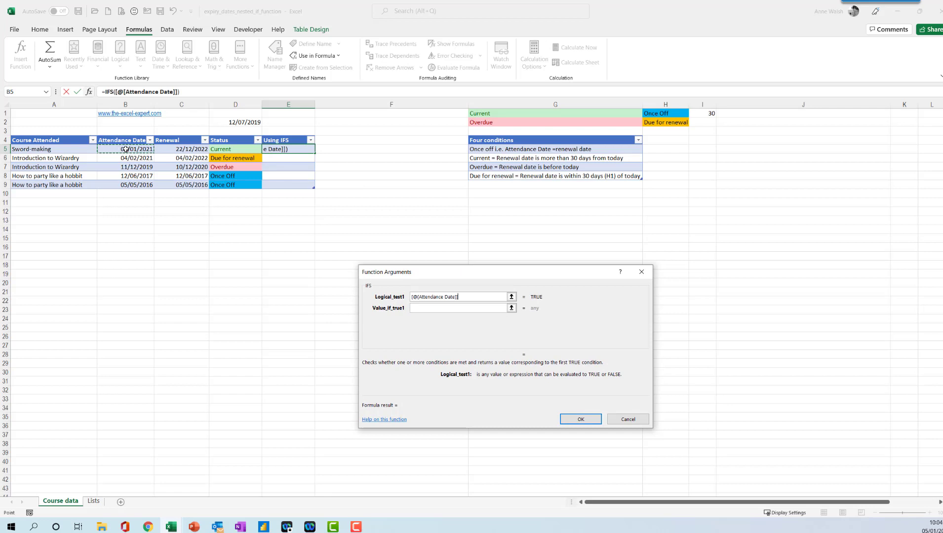
text(=)
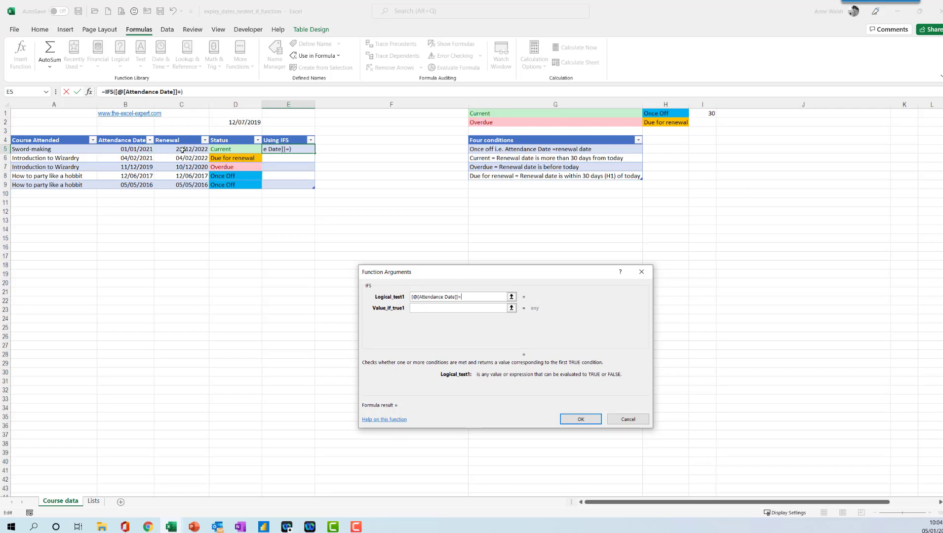
click(180, 150)
click(443, 307)
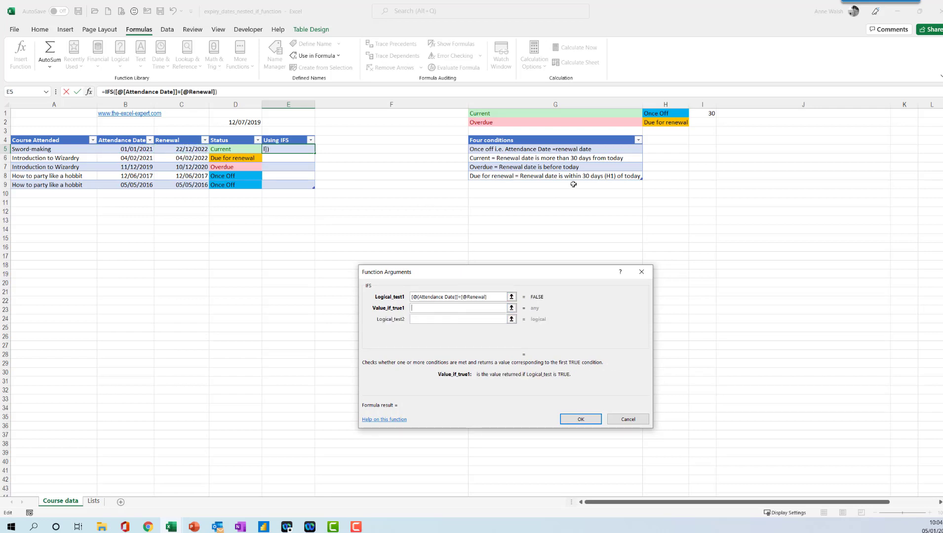
click(664, 114)
key(F4)
click(438, 320)
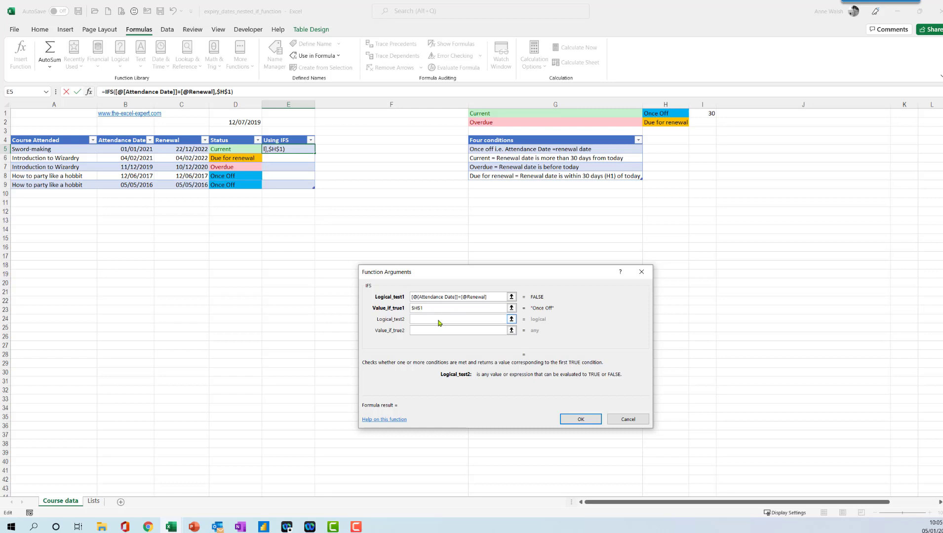
click(196, 149)
text(<=today()
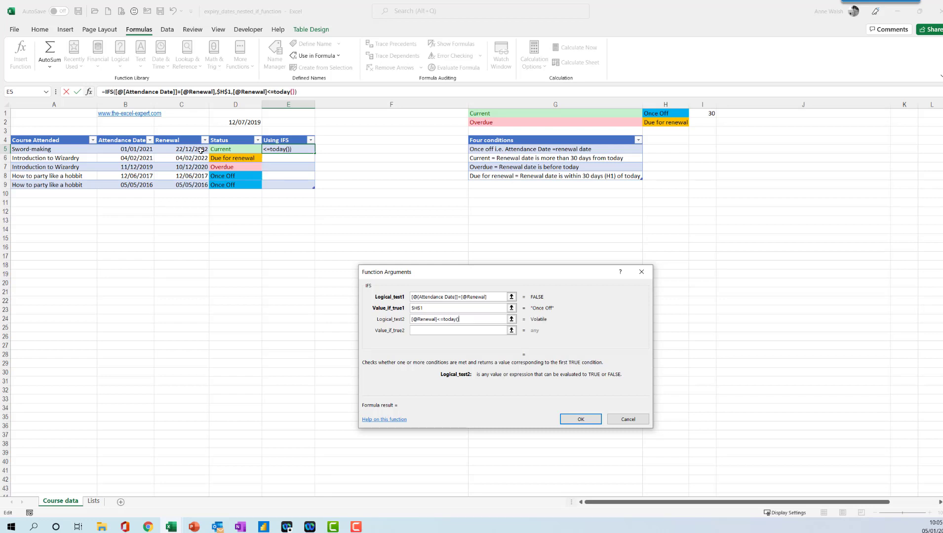
click(430, 330)
click(583, 124)
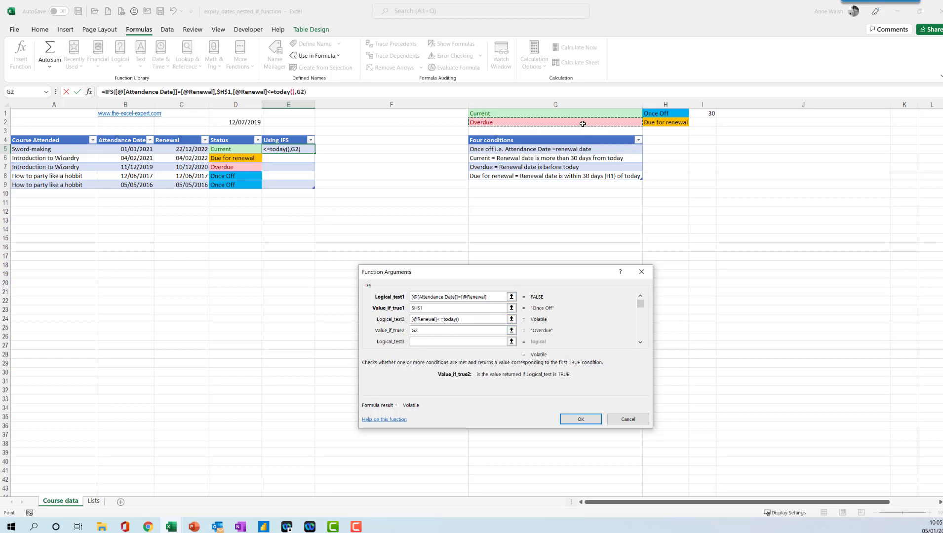
click(457, 342)
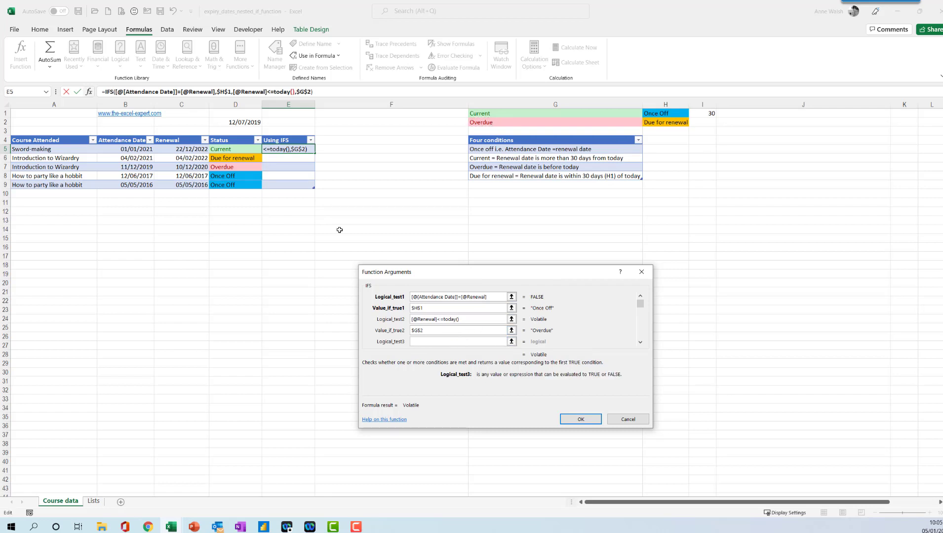
click(197, 149)
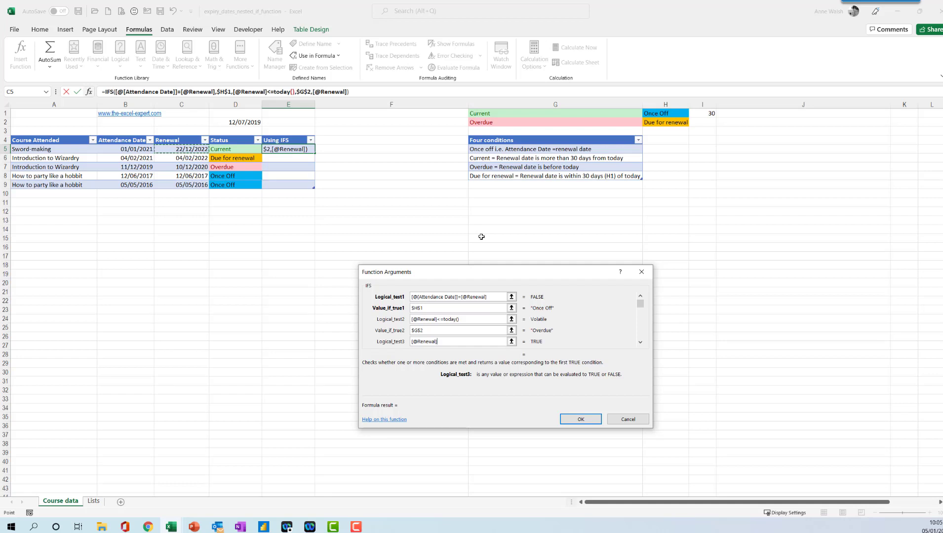
text(<=today)
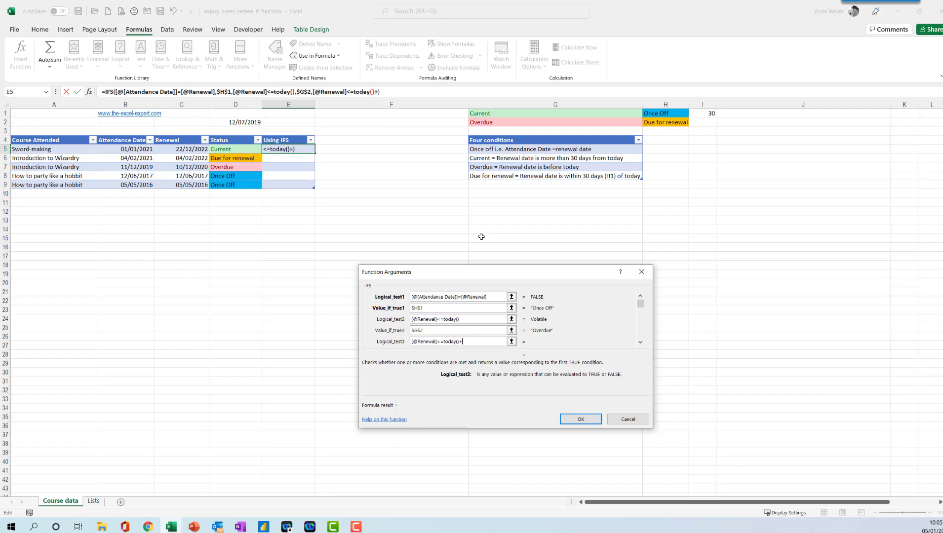
text(()+)
click(715, 114)
Step: Make the third test use $I$1 and return $H$2 (Due for renewal)
key(F4)
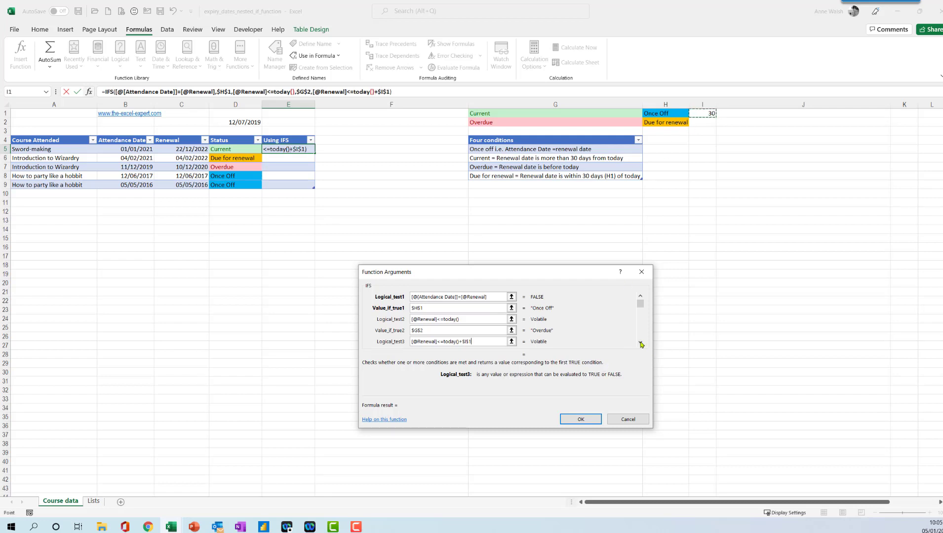
key(Tab)
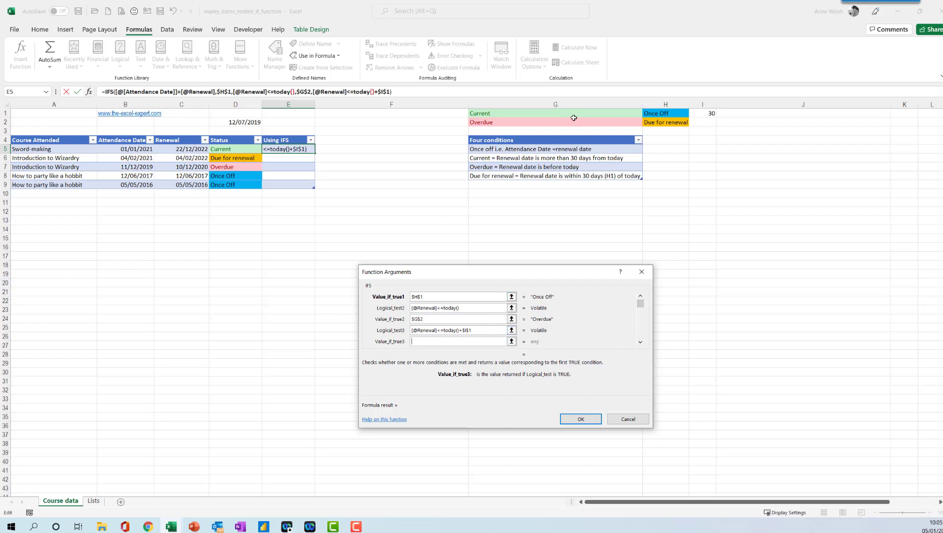
click(568, 121)
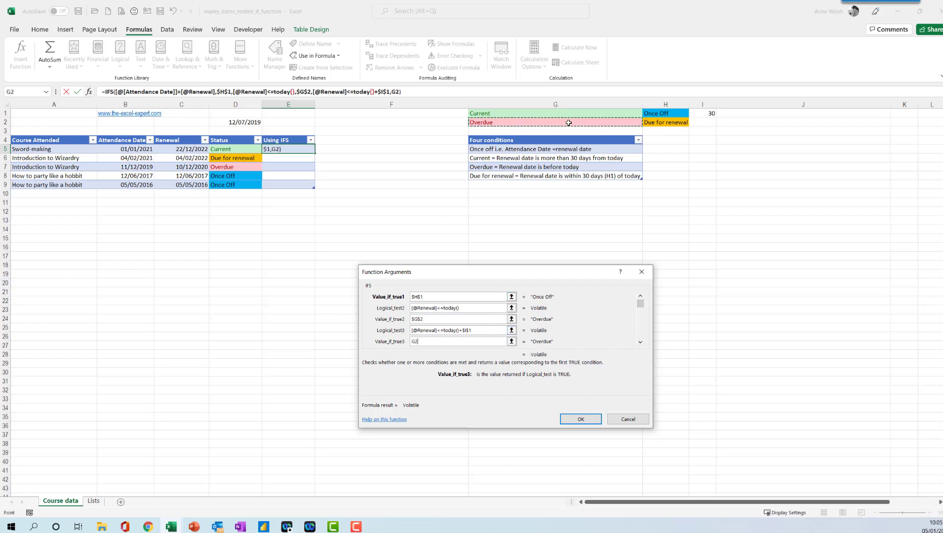
click(651, 122)
key(F4)
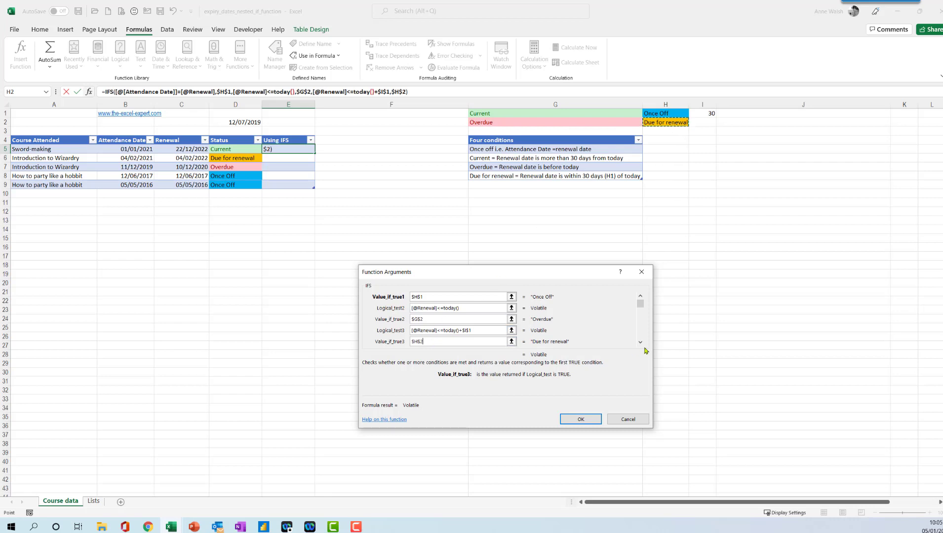
click(641, 342)
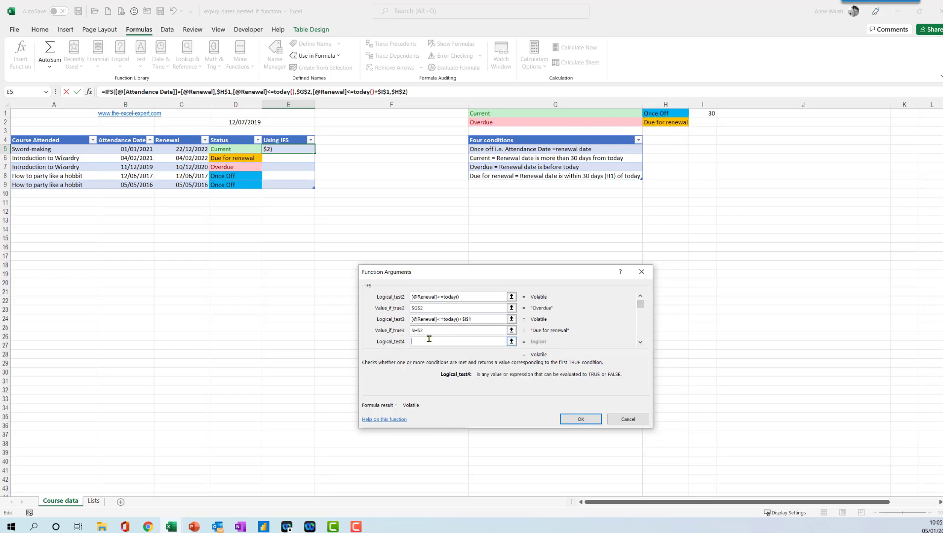
click(196, 150)
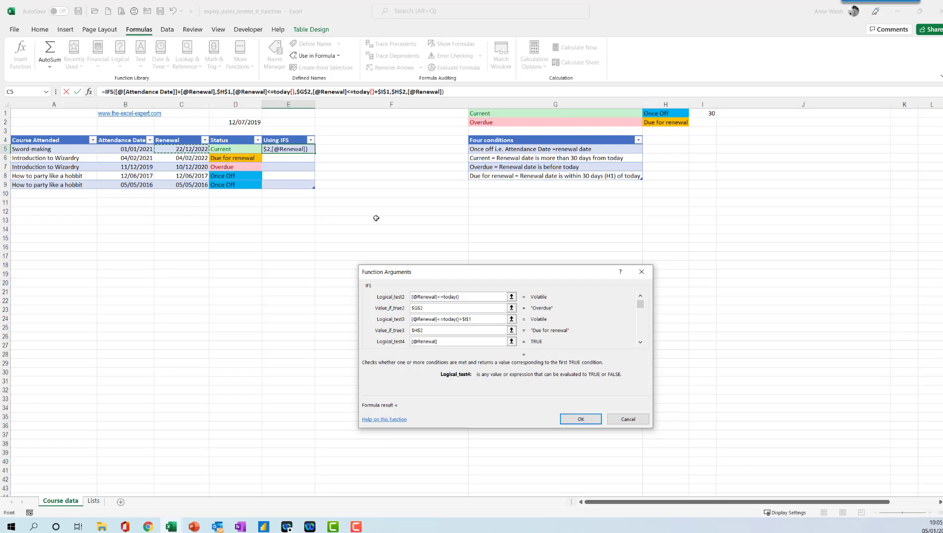
text(>=today)
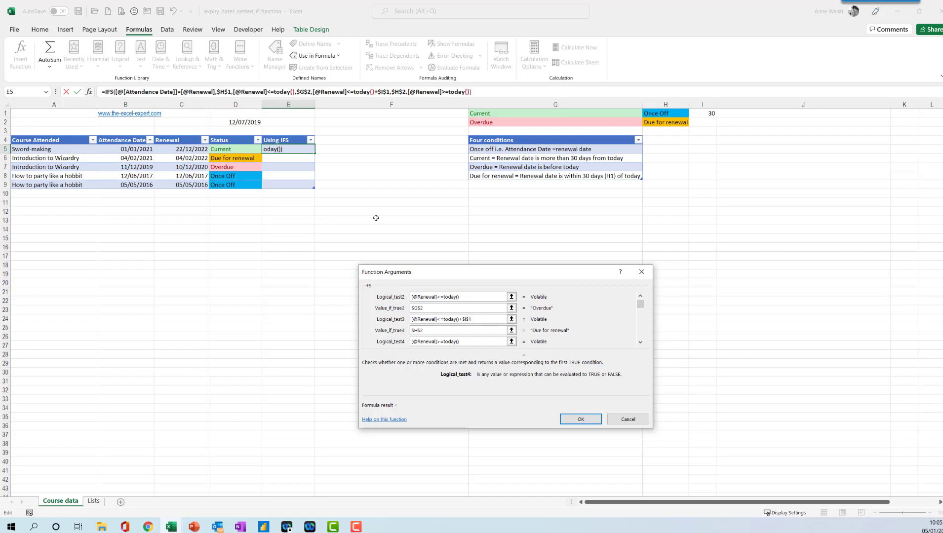
text(()+)
click(705, 114)
key(F4)
key(Tab)
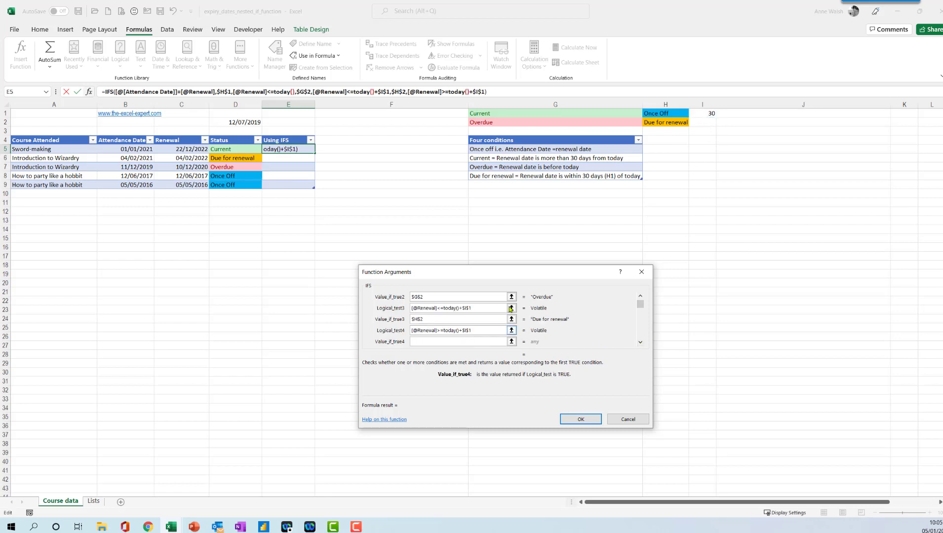
click(587, 113)
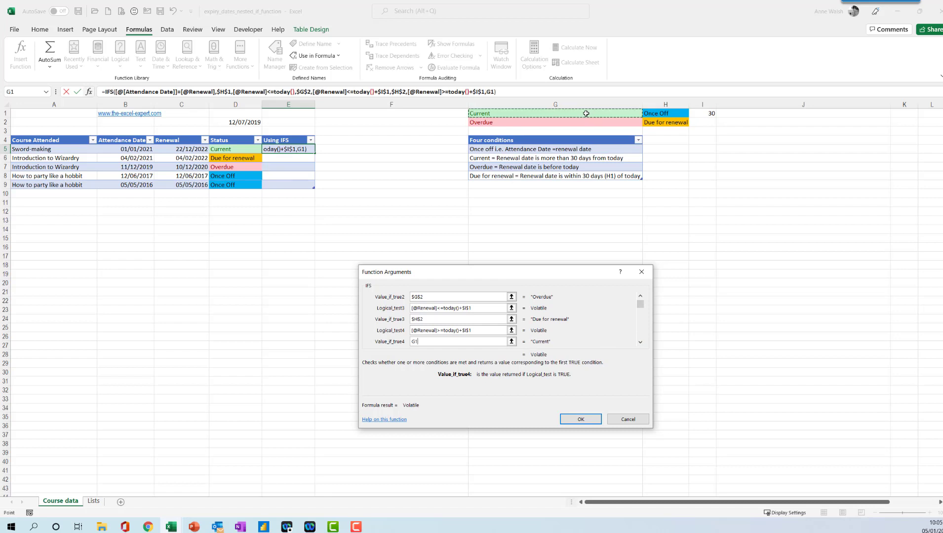
key(F4)
Step: Commit the IFS formula and select Status results D5:D9 for comparison
click(577, 421)
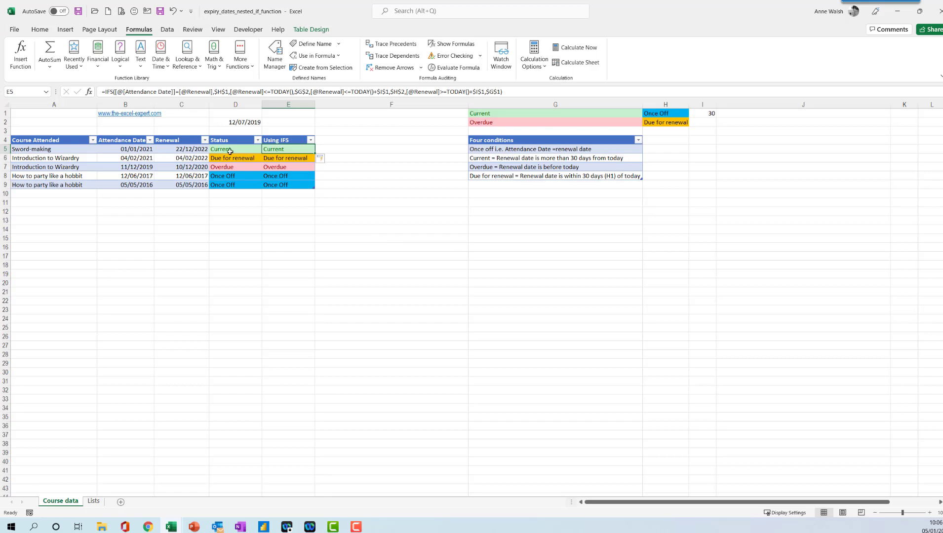
drag(223, 149, 226, 183)
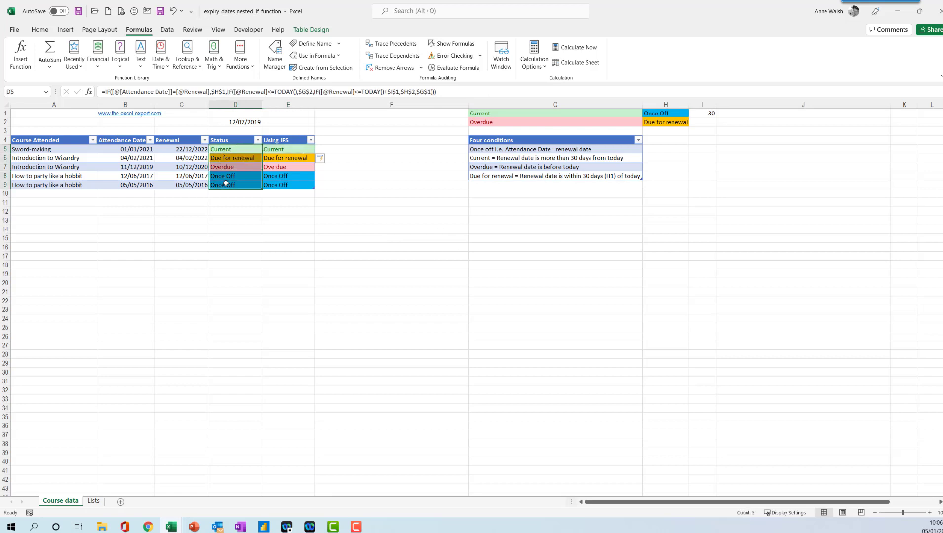
click(40, 29)
click(455, 62)
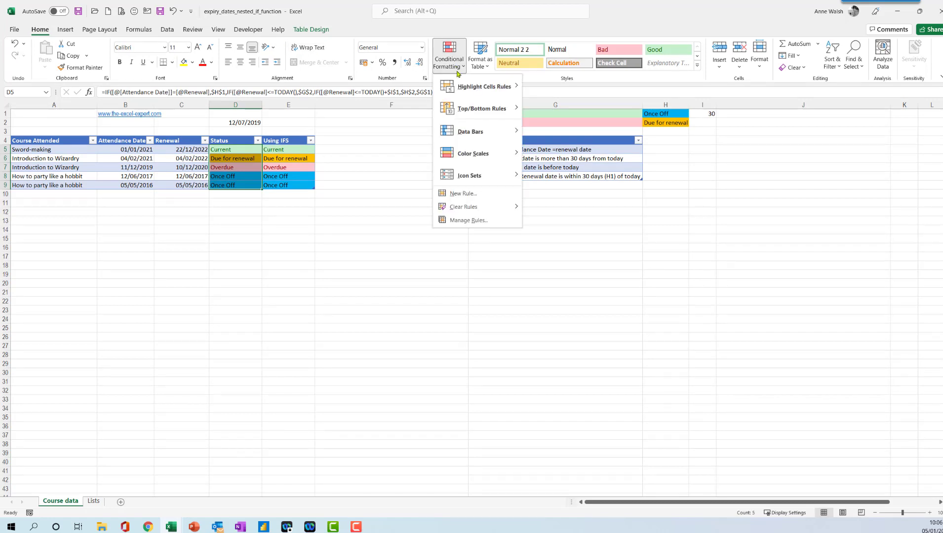
mouse_move(469, 86)
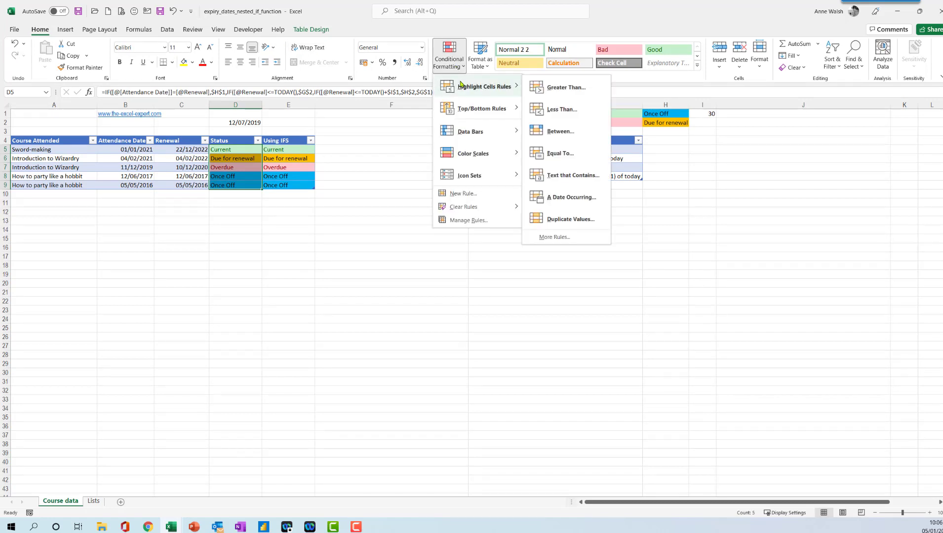
click(563, 154)
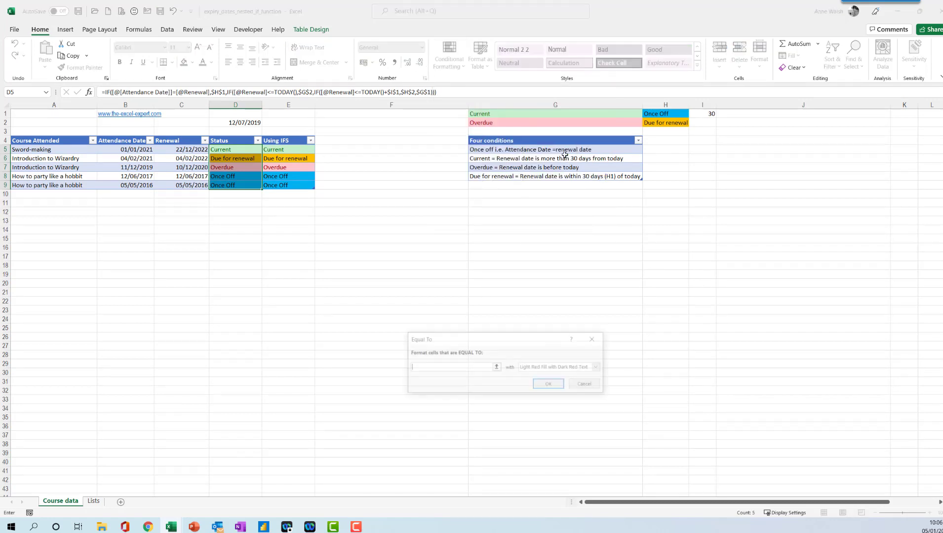
click(550, 114)
click(600, 369)
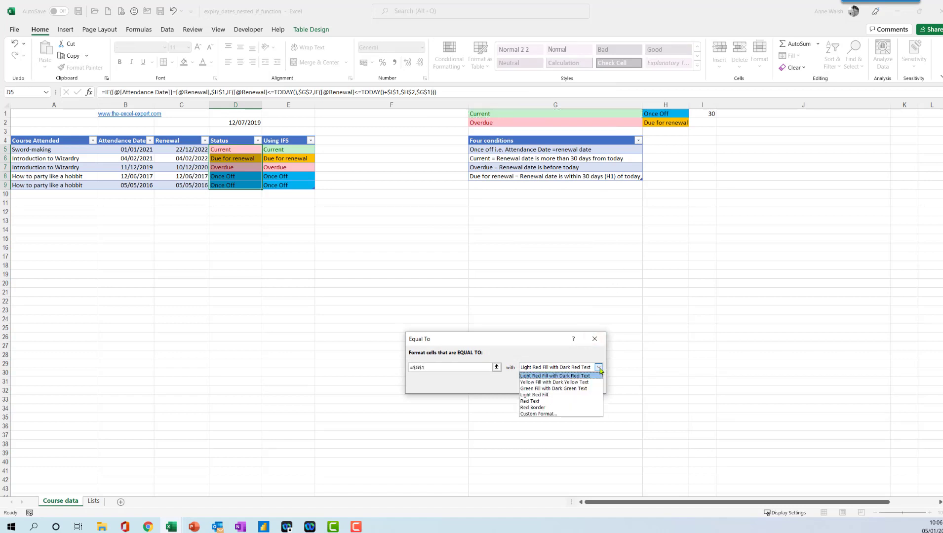
click(579, 390)
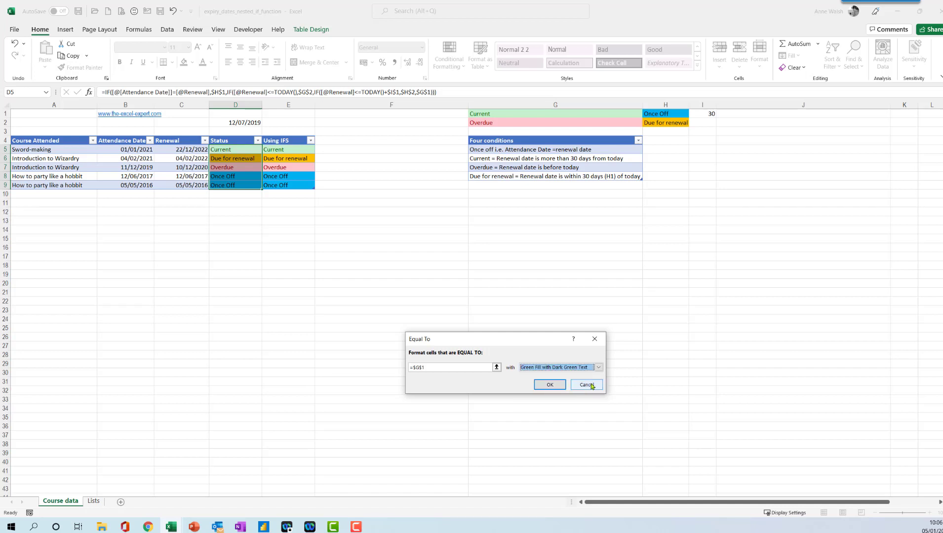
click(586, 385)
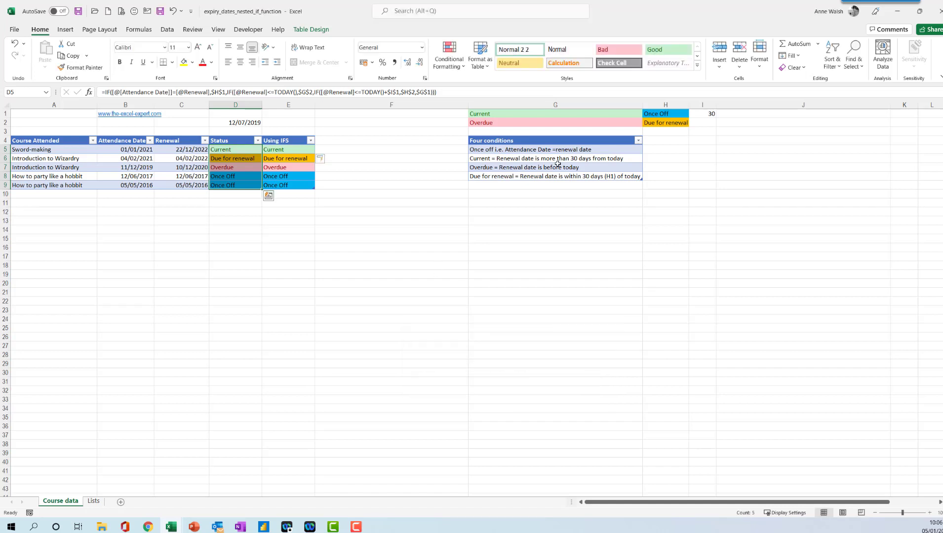
click(362, 158)
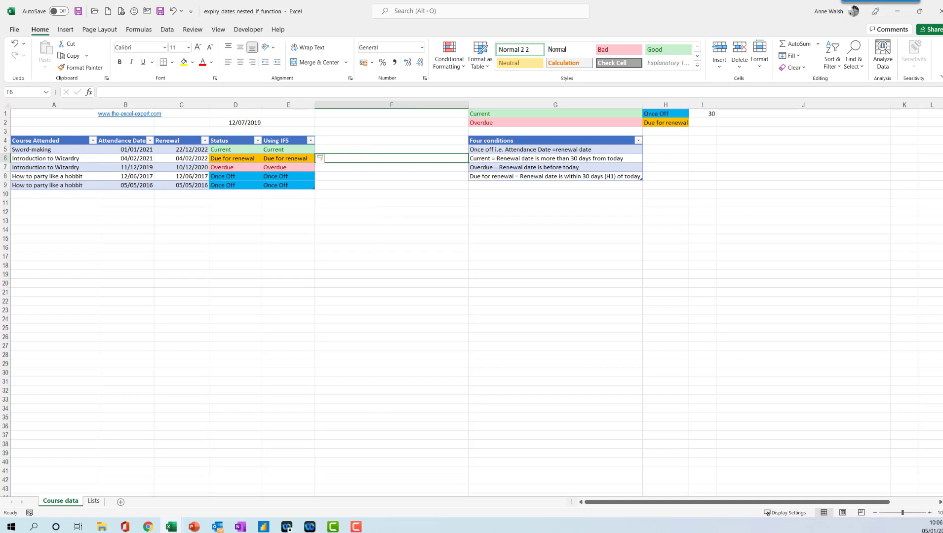